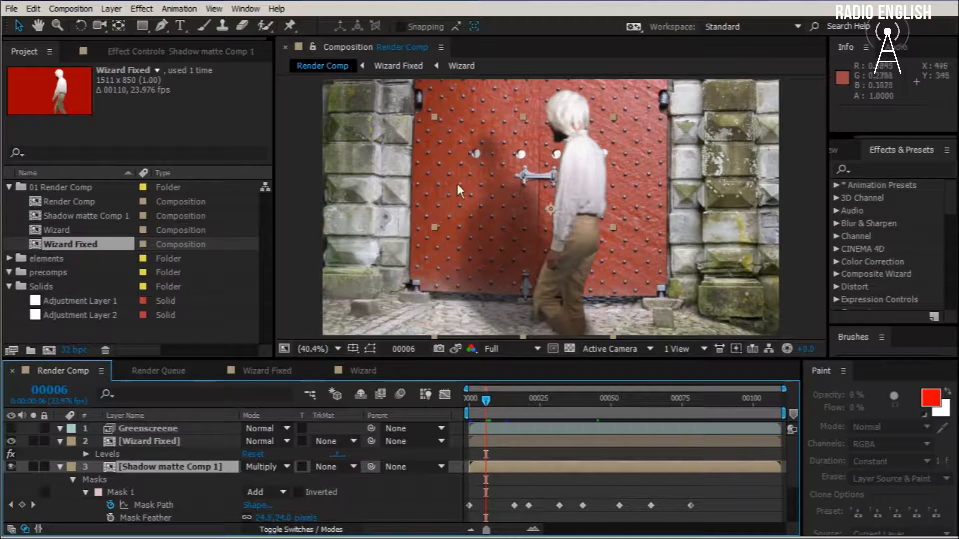
Pre-compose the Shadow matte Comp 1 and CastleDoor.tif layers into a new composition named Bg, moving all attributes.
scroll(791, 474, "down", 3)
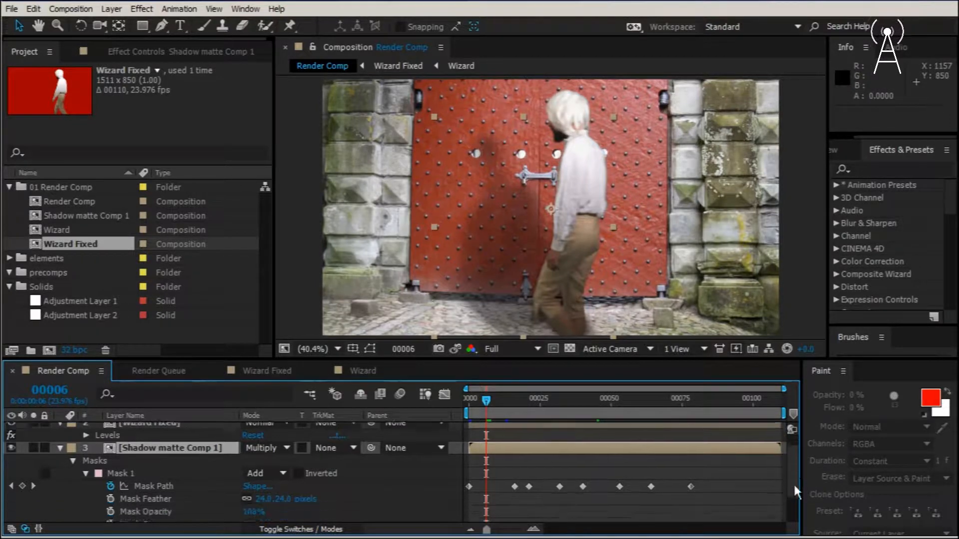
left_click(122, 502)
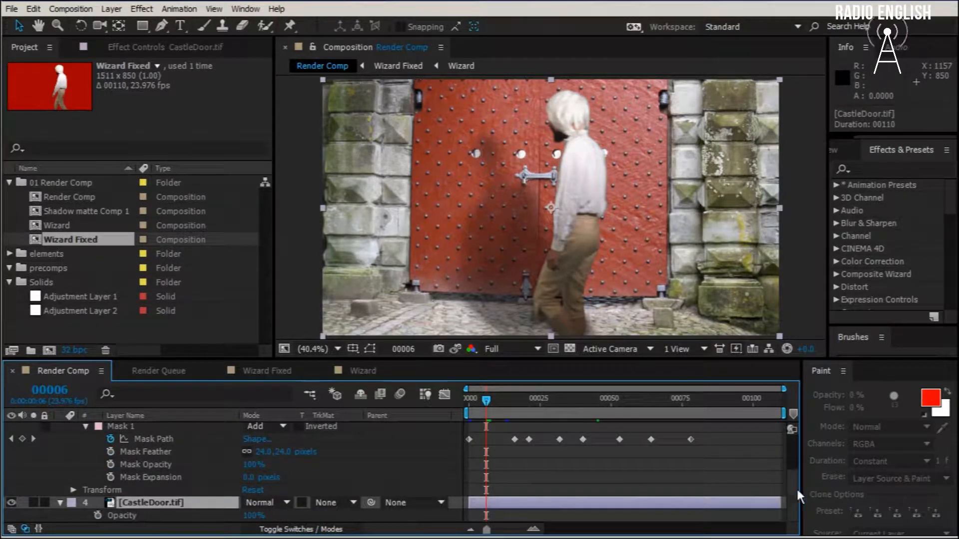
scroll(797, 481, "up", 2)
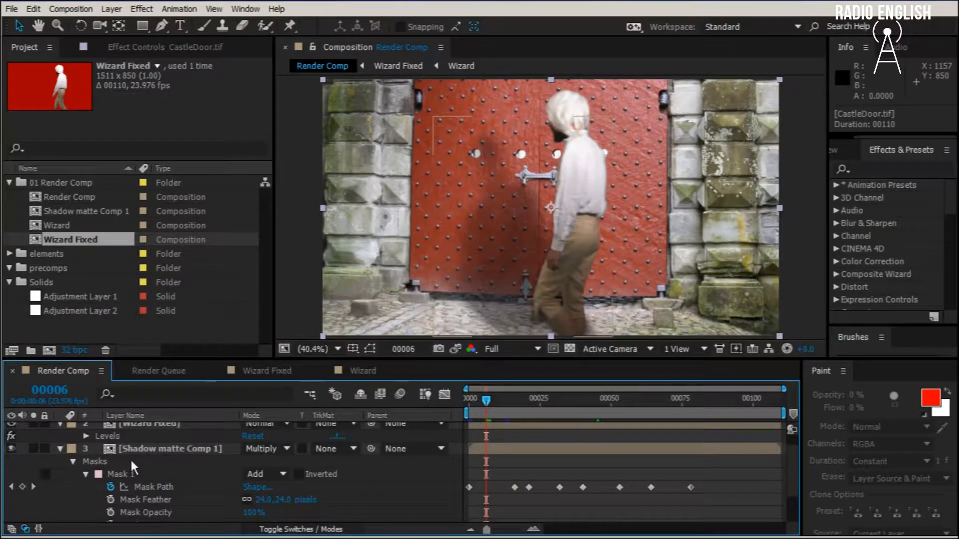
left_click(139, 449, "ctrl")
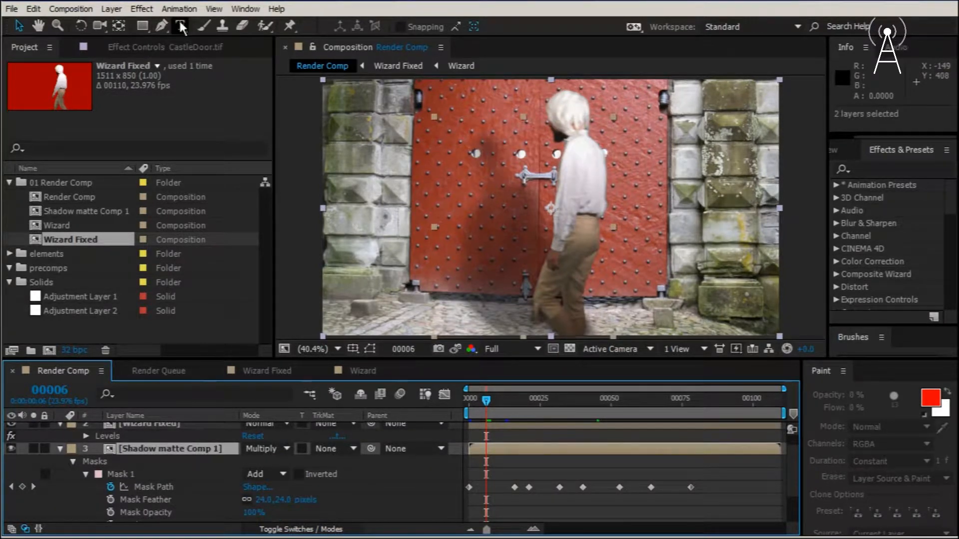
left_click(112, 9)
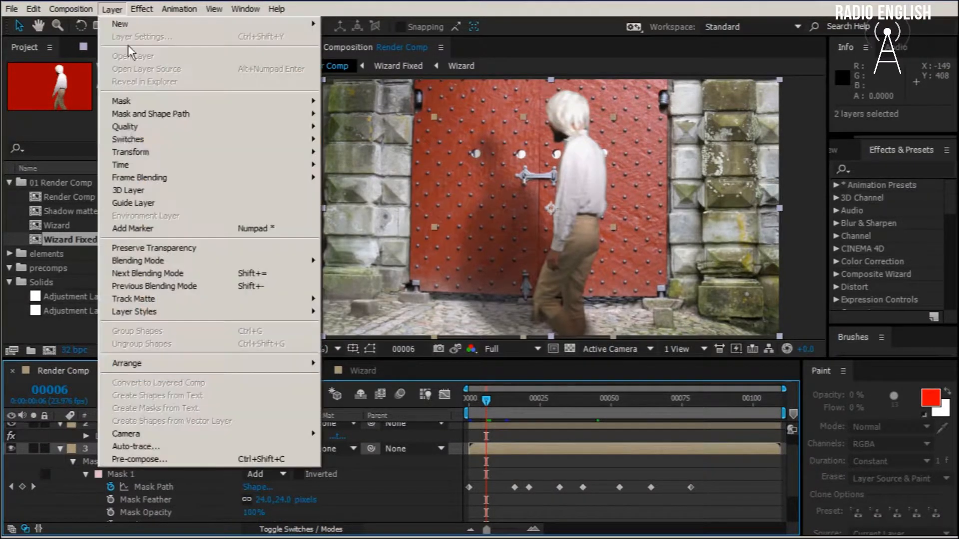
left_click(140, 460)
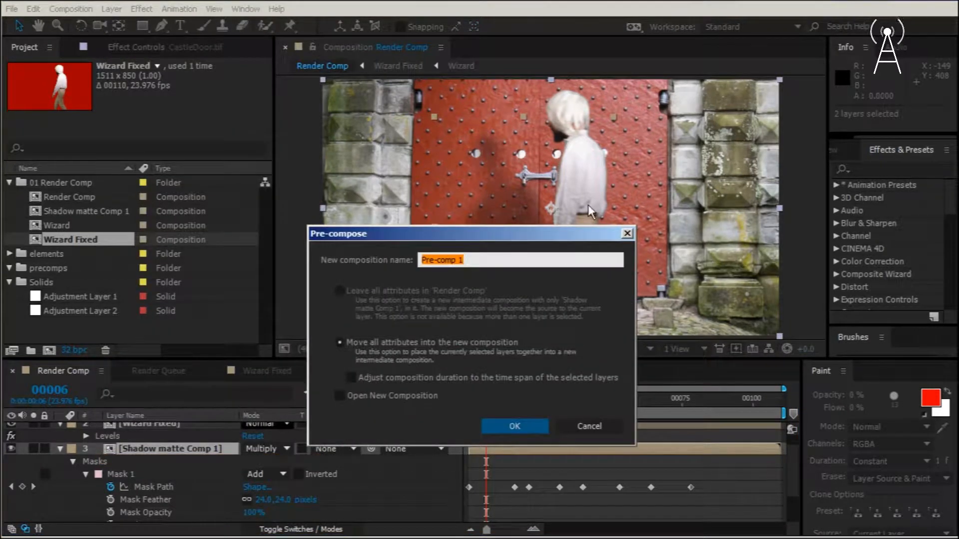
type("Bg")
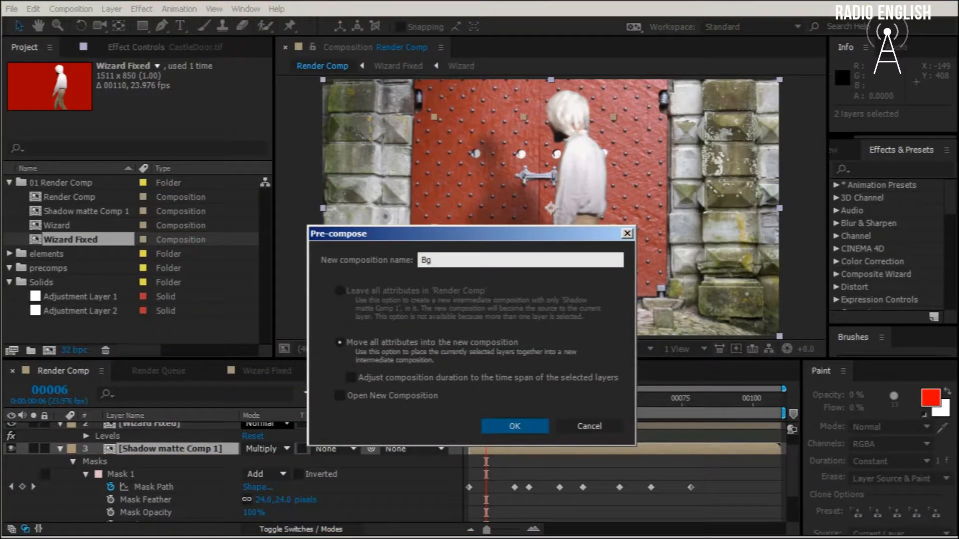
key("Return")
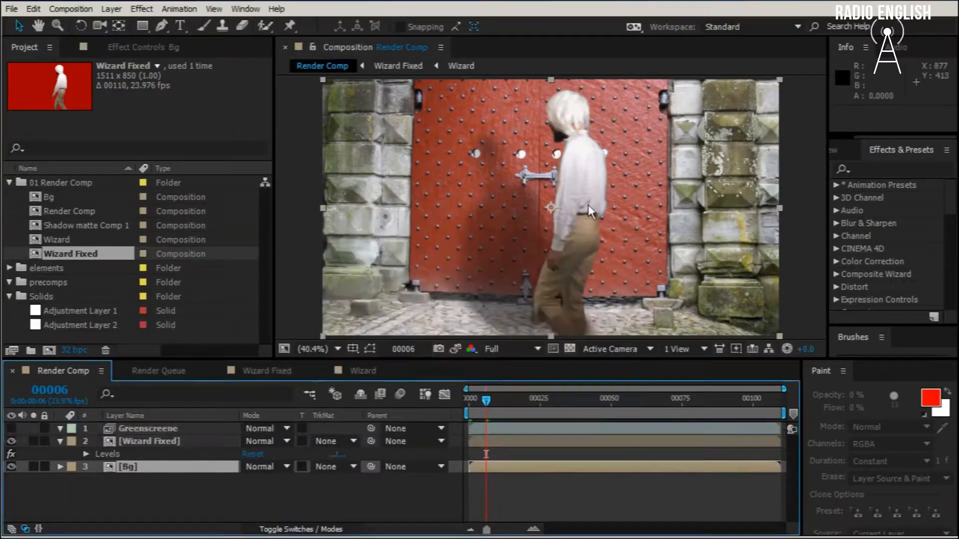
Apply a Fast Blur effect to the Bg layer and set its blurriness to 1.5.
left_click(33, 467)
left_click(33, 466)
left_click(139, 9)
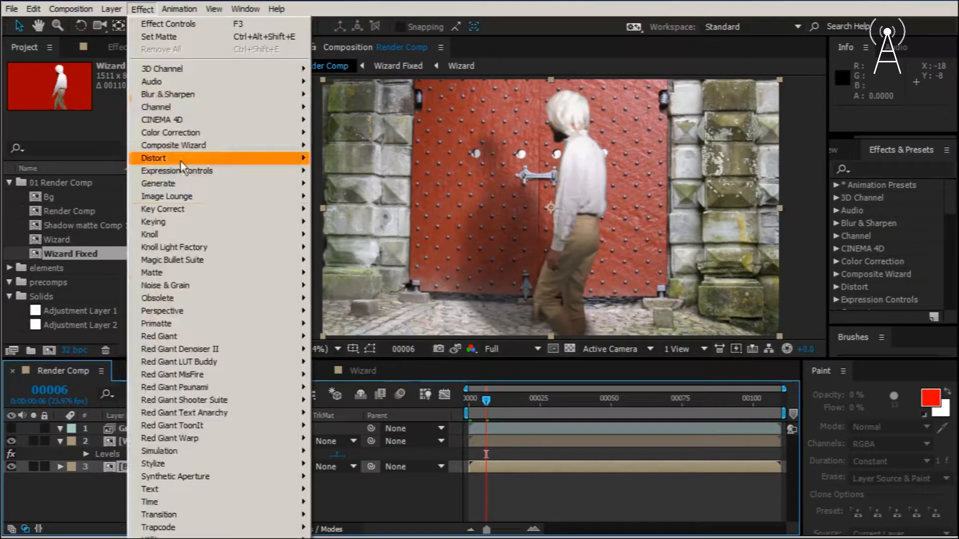
mouse_move(209, 94)
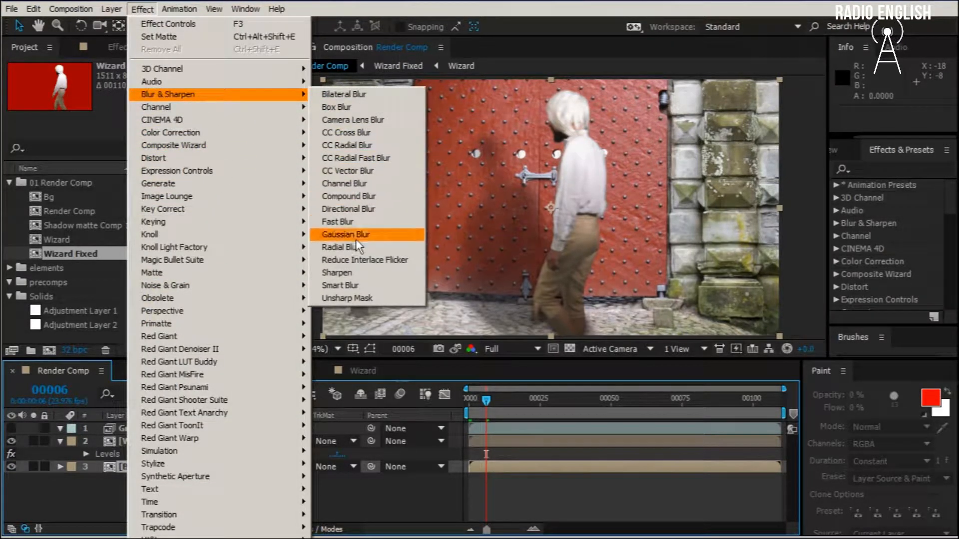
left_click(358, 221)
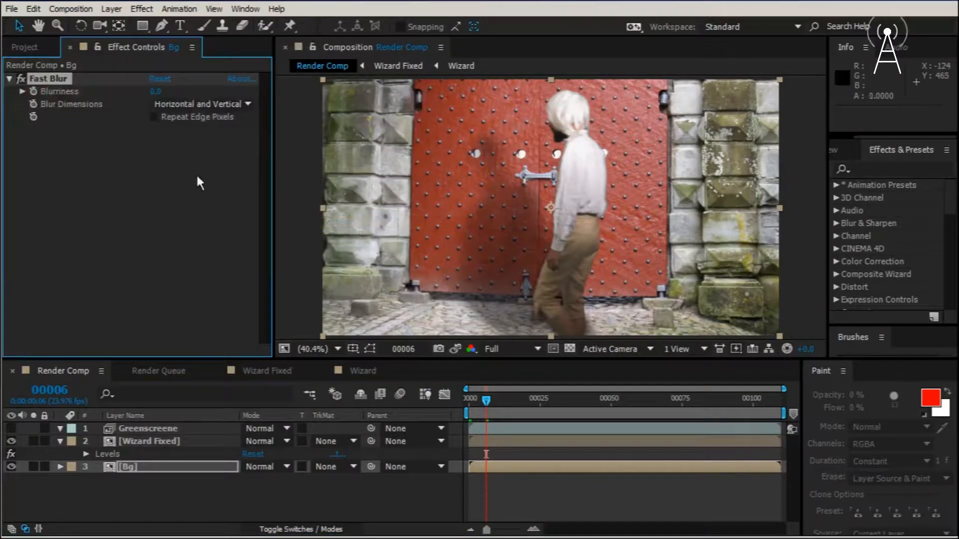
left_click(156, 93)
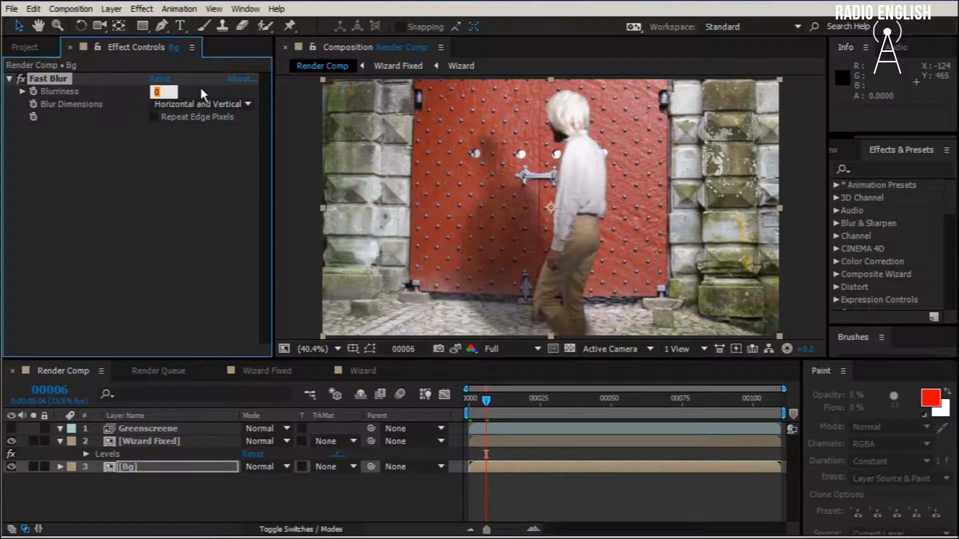
type("1.5")
key("Return")
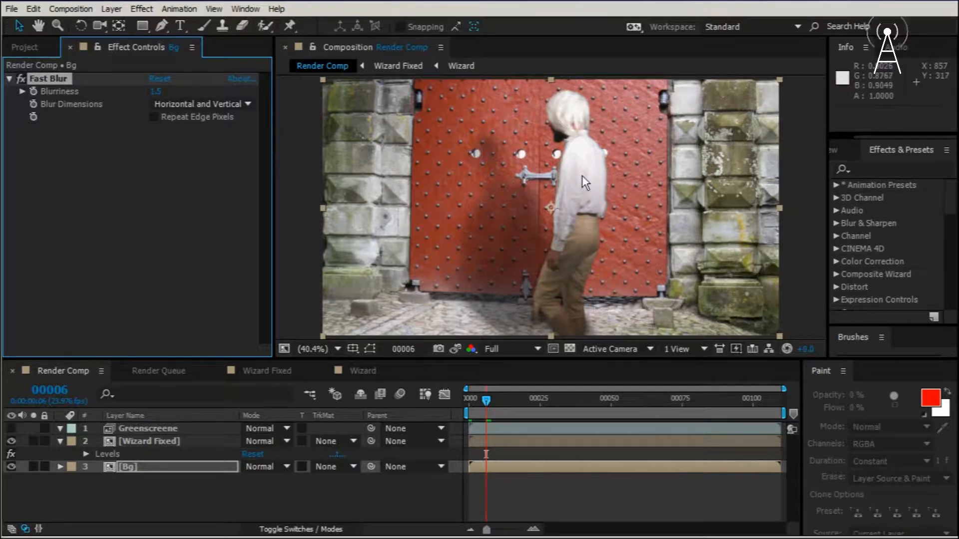
Duplicate the Bg layer and rename the upper copy Lightwrap.
left_click(133, 478)
left_click(139, 464)
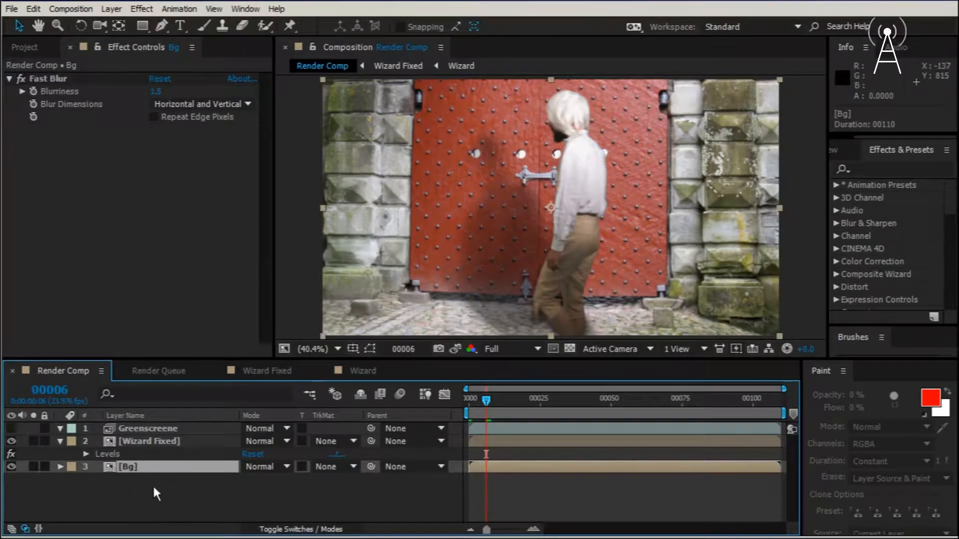
key("ctrl+d")
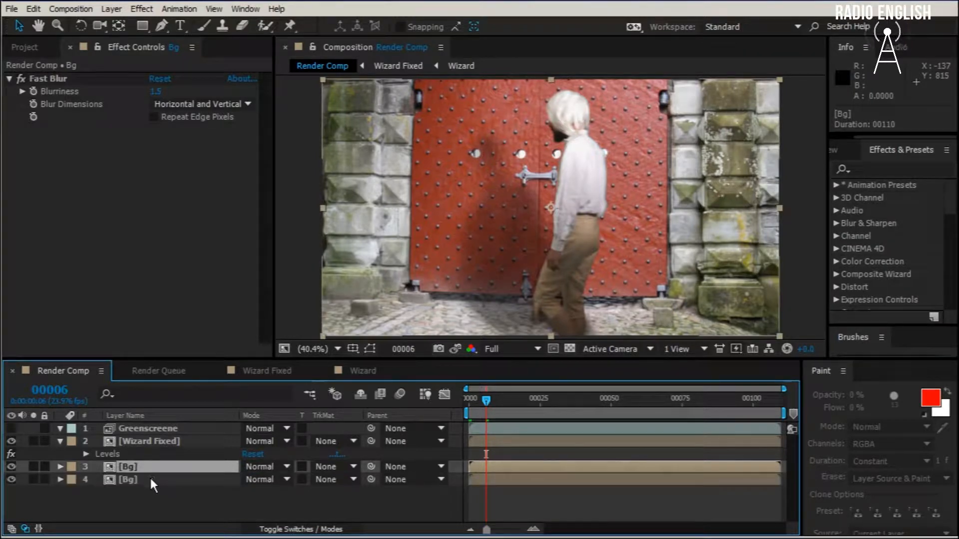
key("Return")
type("L")
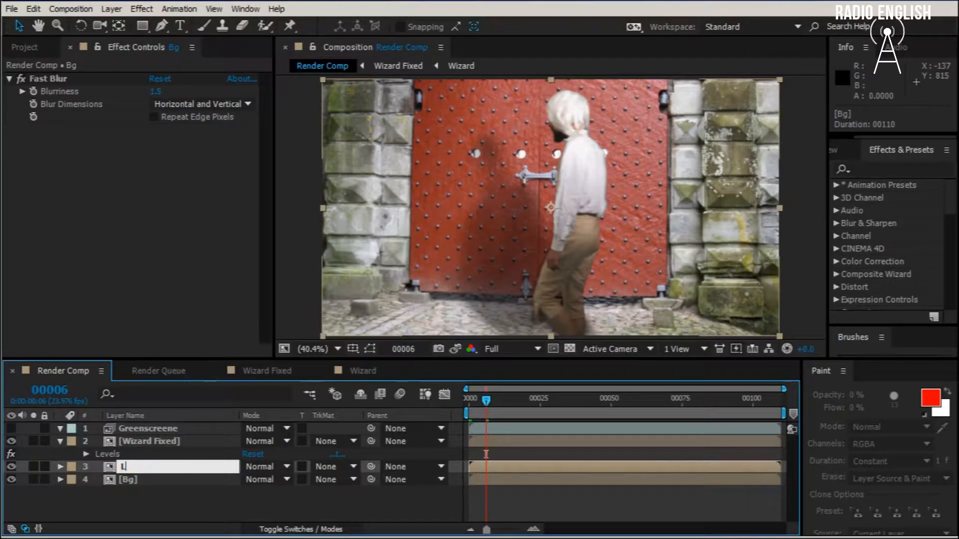
type("ightwr")
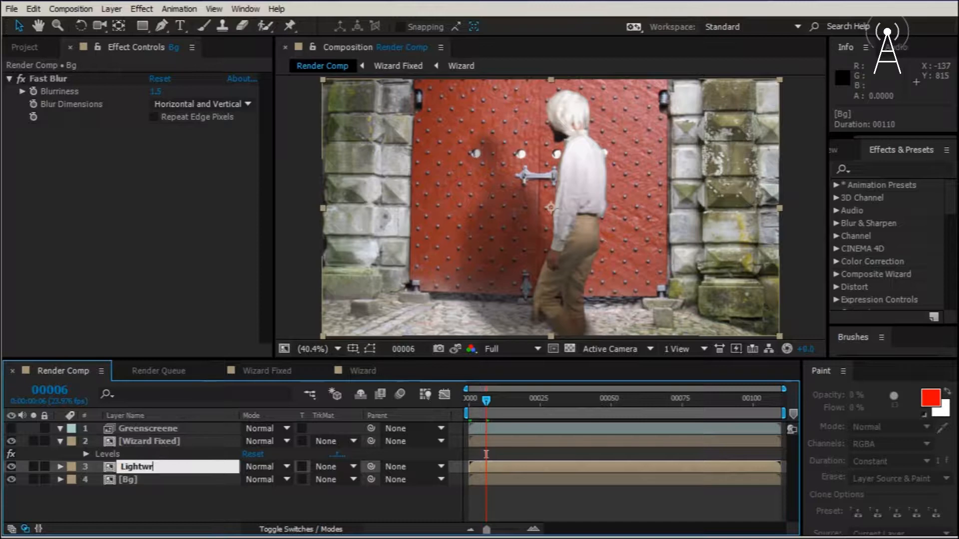
type("ap")
key("Return")
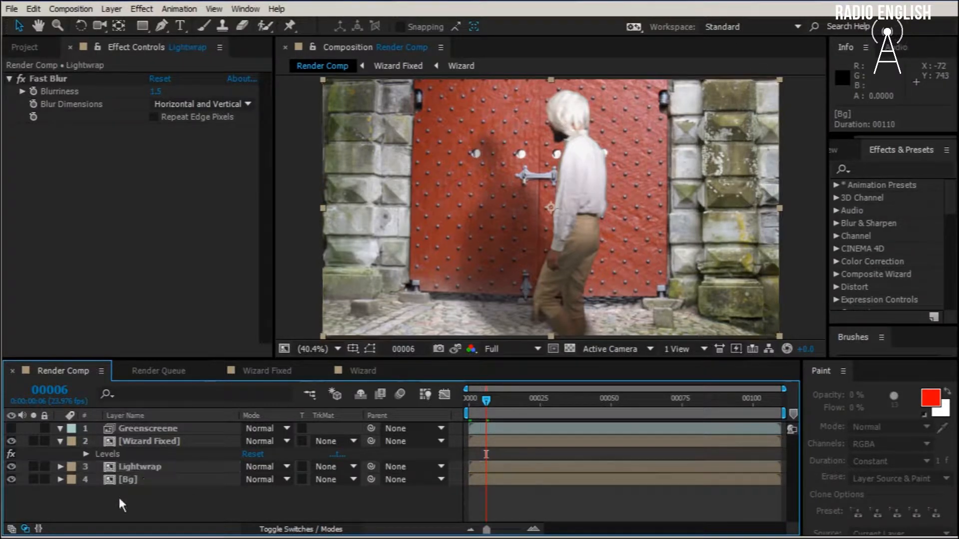
Move the Lightwrap layer above Wizard Fixed and set its Fast Blur blurriness to 6.
left_click(152, 466)
left_click_drag(148, 469, 169, 436)
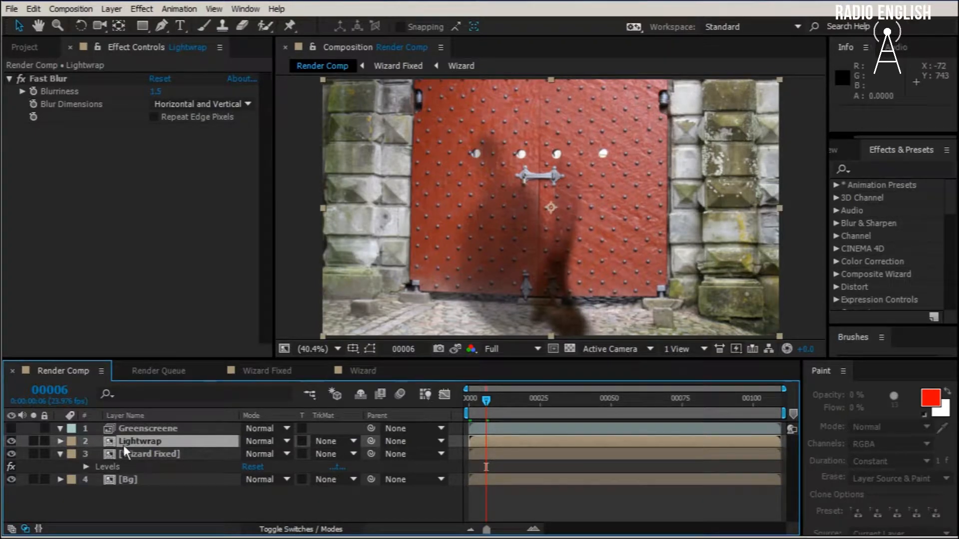
left_click(163, 91)
type("6")
key("Return")
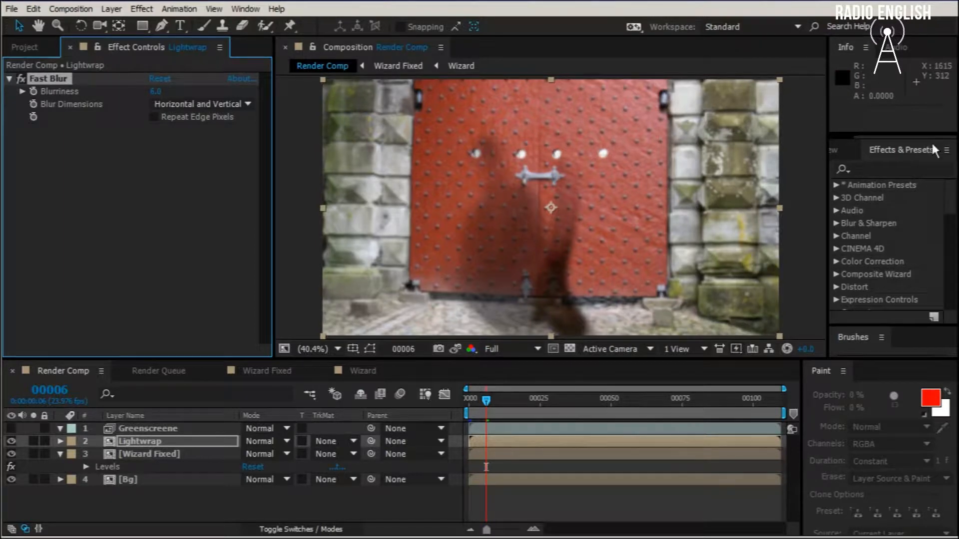
Add the Set Matte effect to the Lightwrap layer and take its matte from the Wizard Fixed layer.
left_click(862, 170)
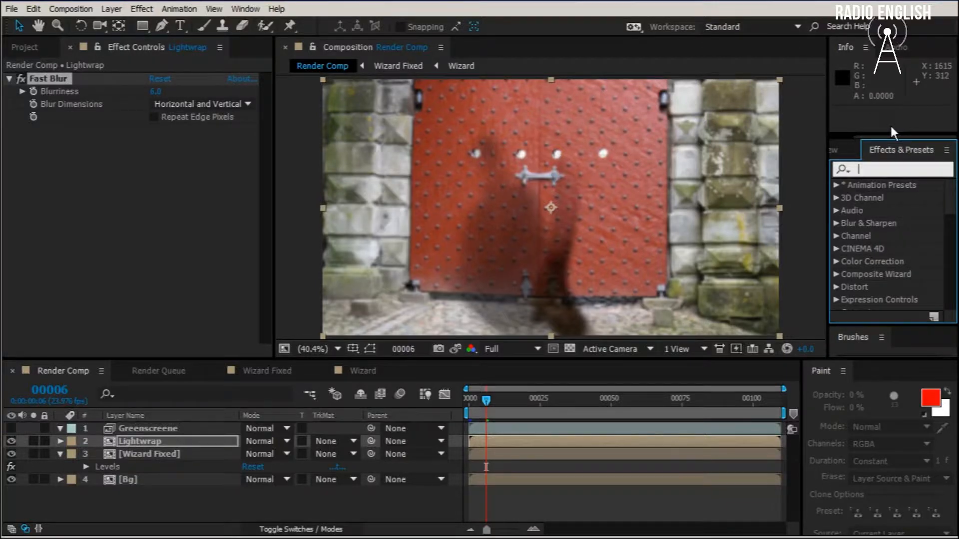
type("se")
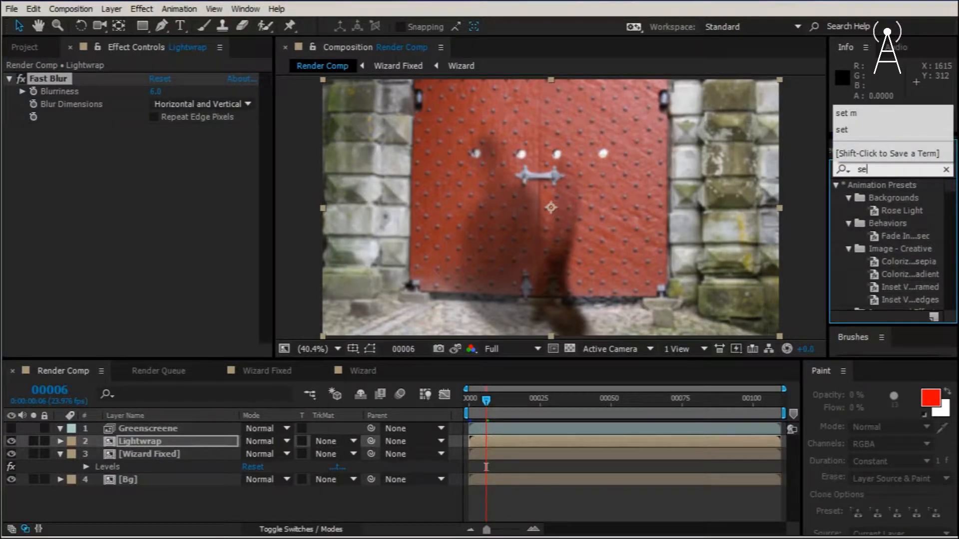
type("t m")
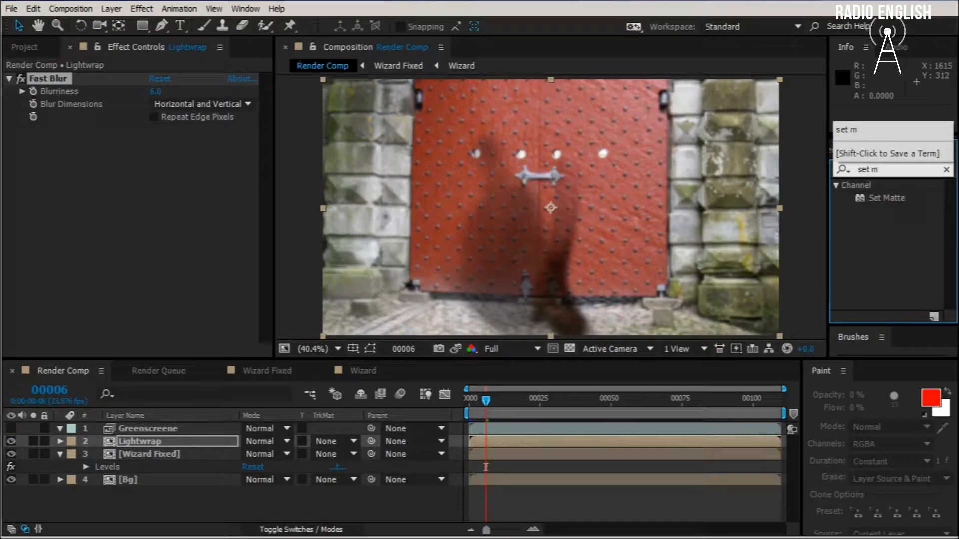
left_click(890, 197)
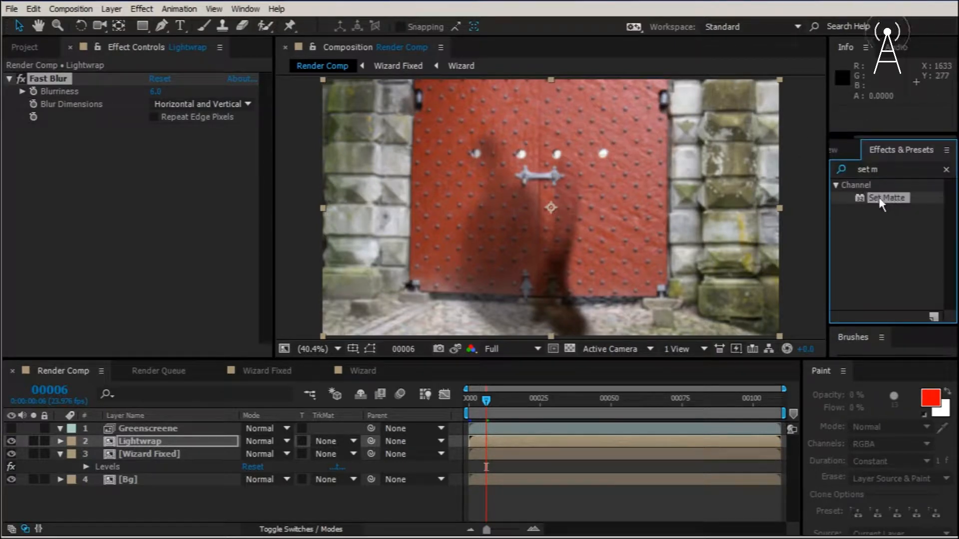
double_click(862, 197)
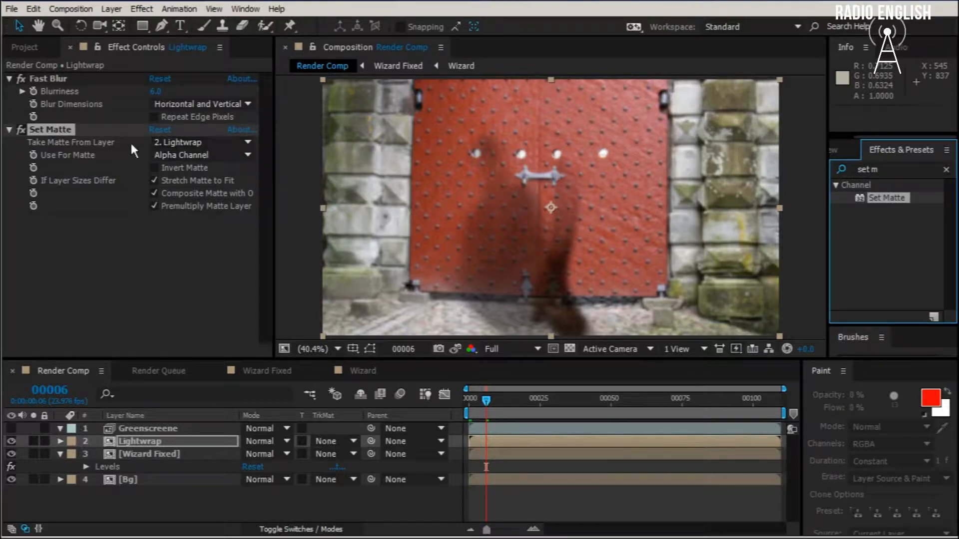
left_click(191, 143)
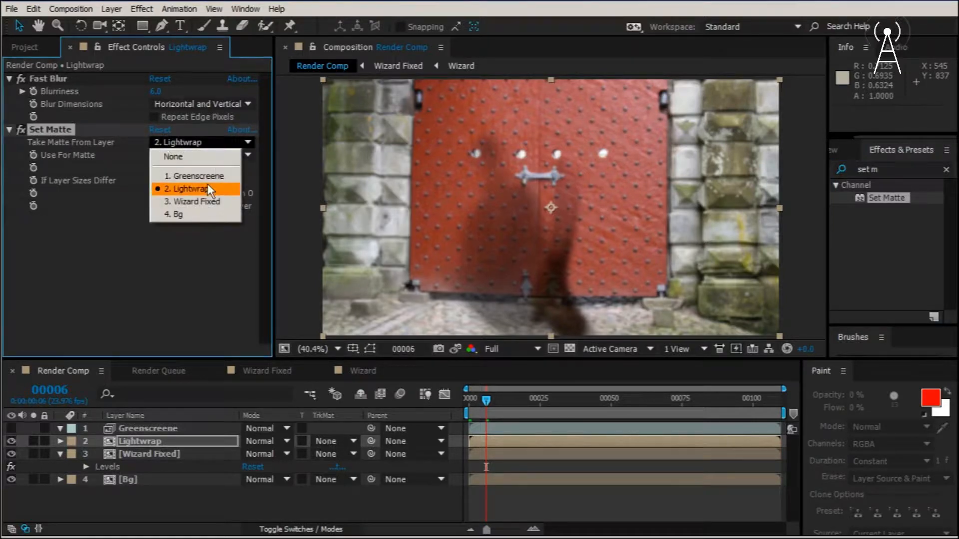
left_click(220, 200)
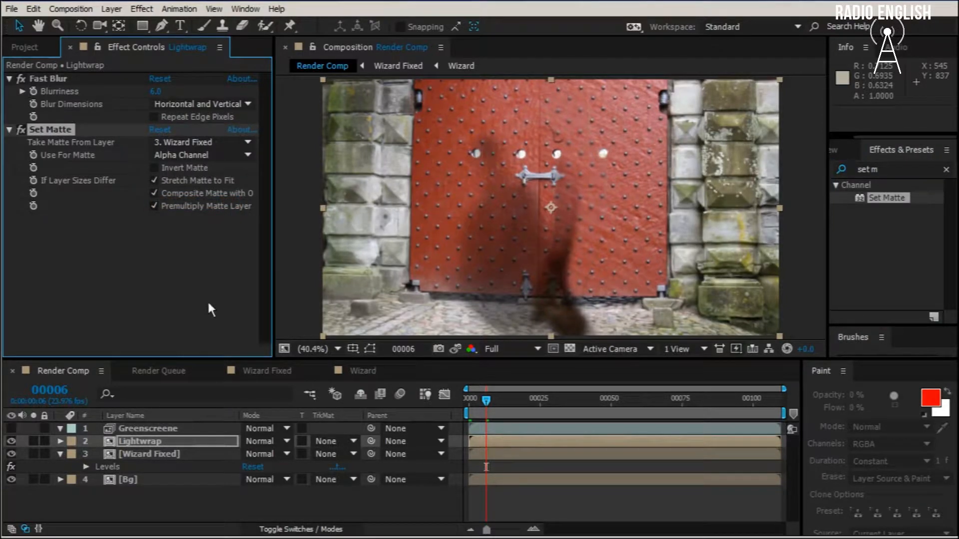
Solo the Lightwrap layer and change the Render Comp background color to deep green.
left_click(33, 441)
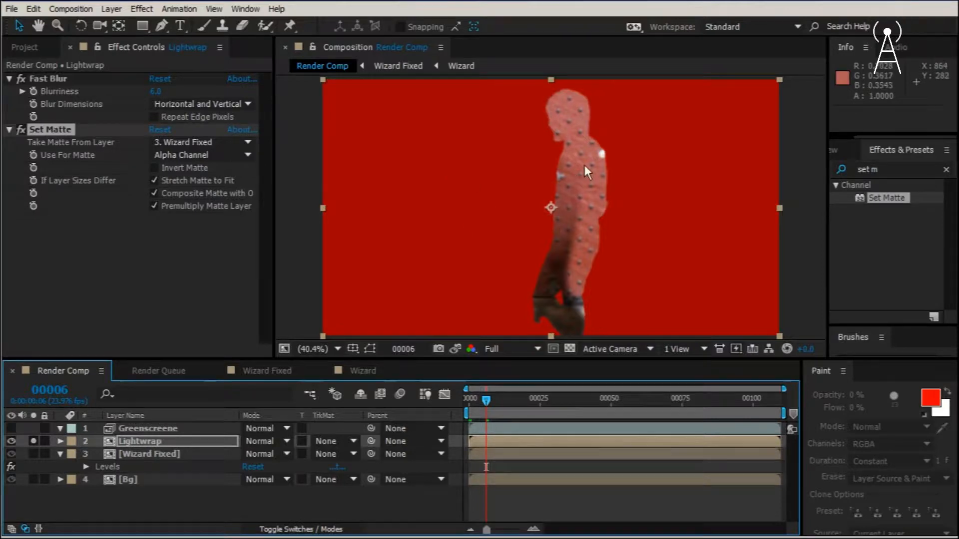
left_click(71, 9)
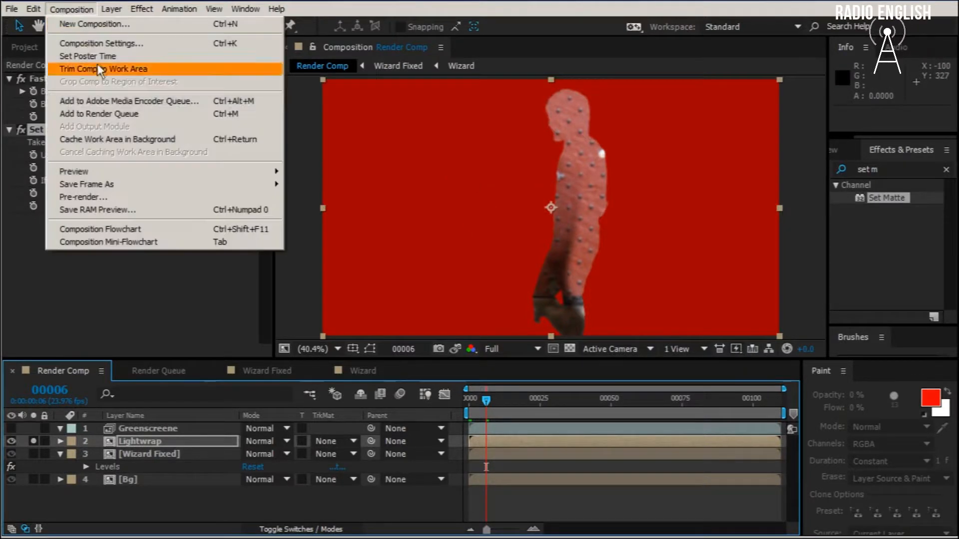
left_click(119, 42)
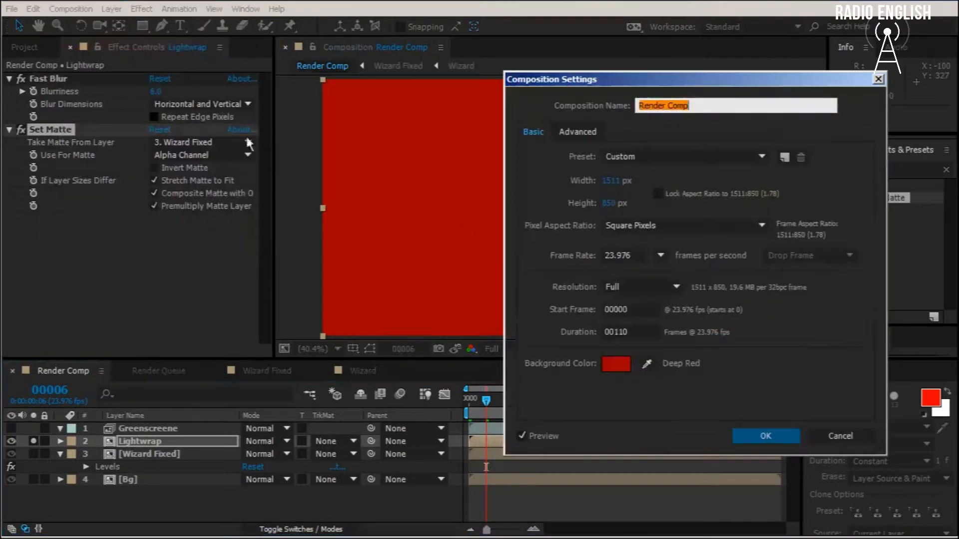
left_click(617, 369)
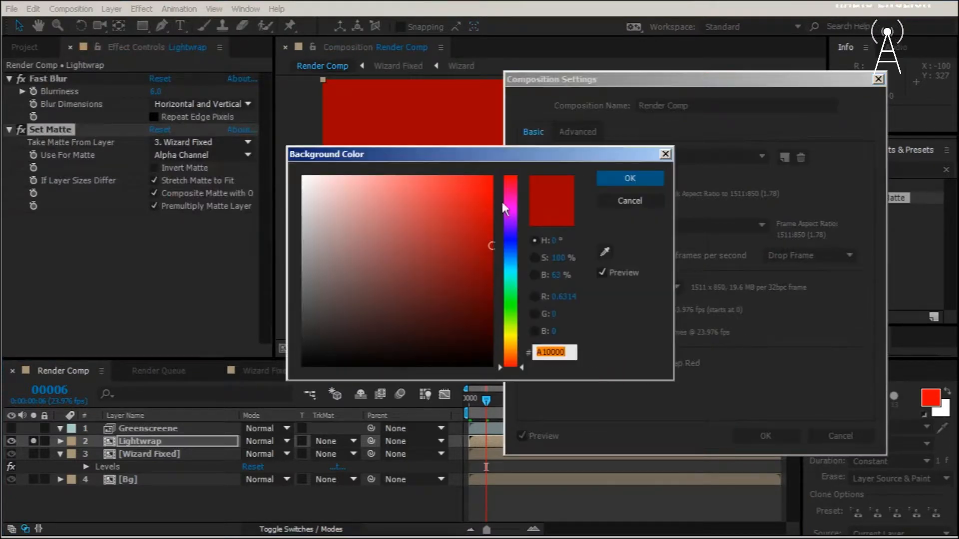
left_click_drag(509, 319, 535, 298)
left_click(629, 178)
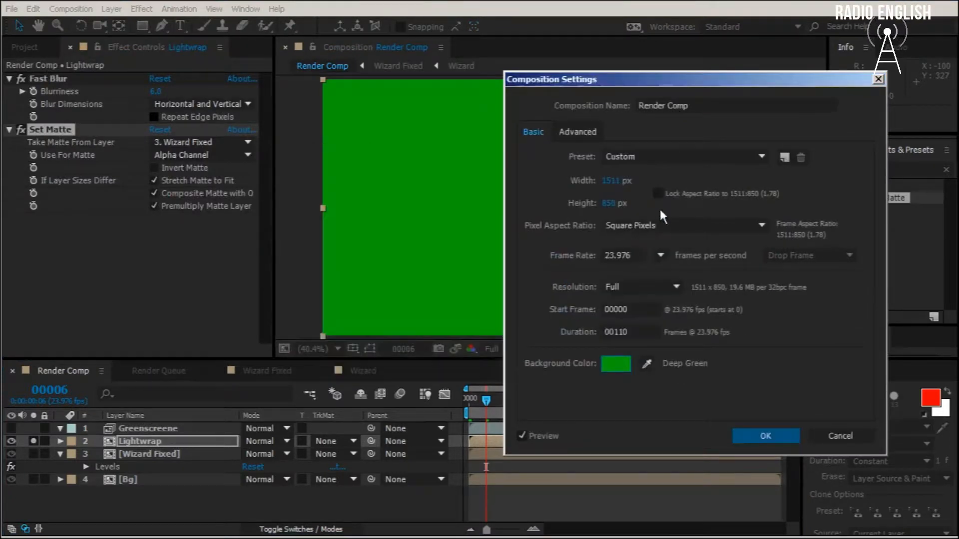
left_click(766, 437)
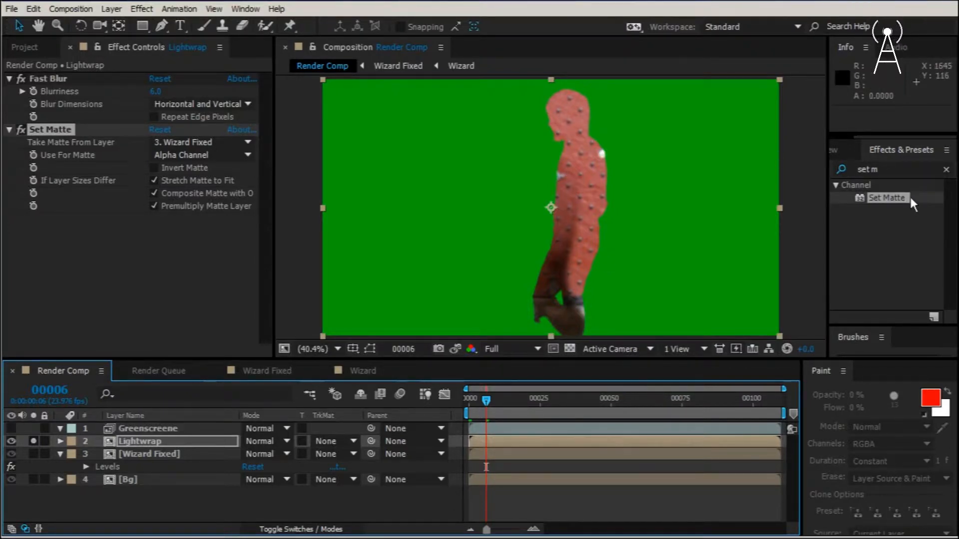
Find the Channel Blur effect and add it to the Lightwrap layer.
left_click(868, 170)
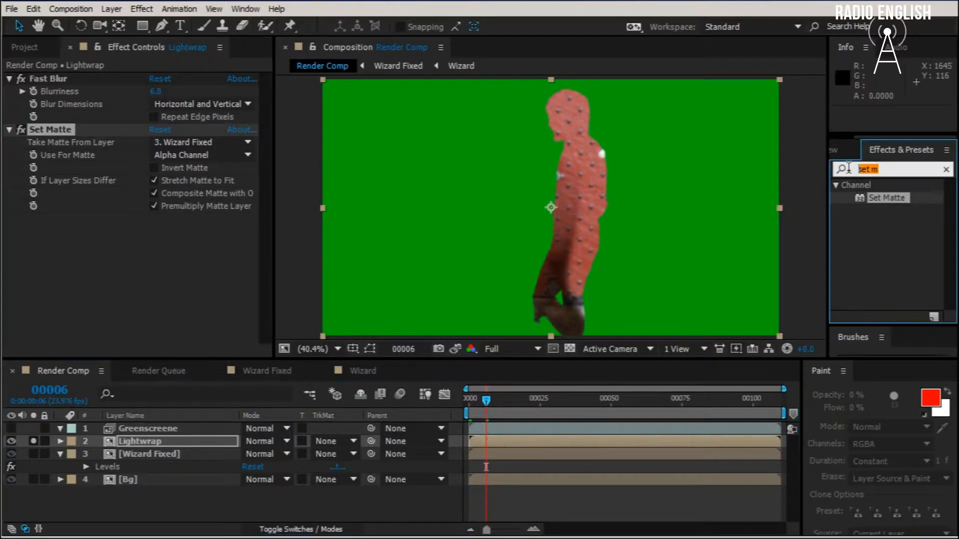
type("ch")
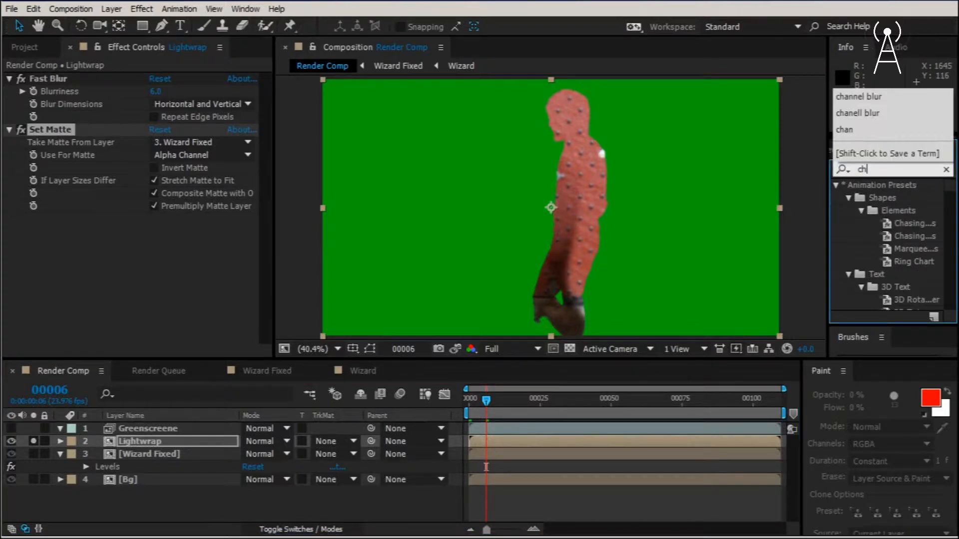
type("an")
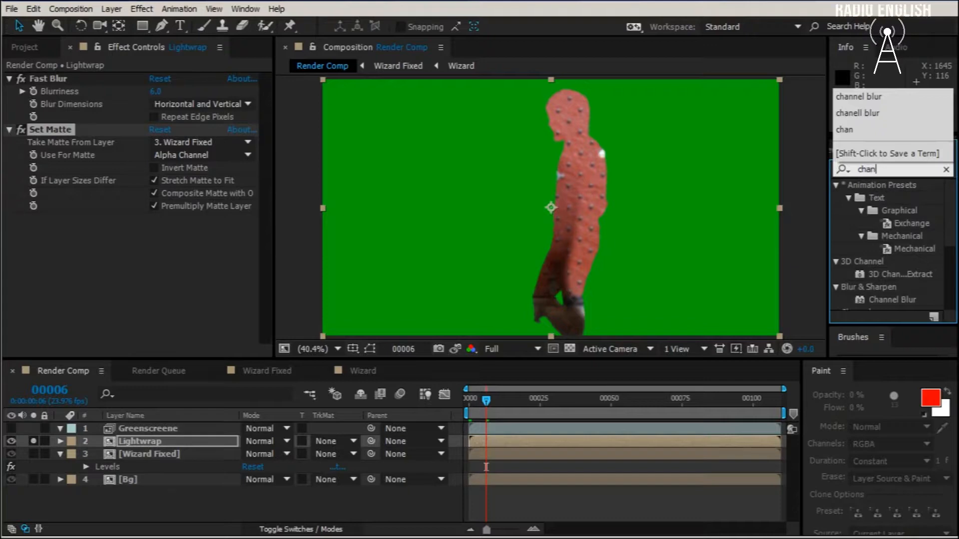
left_click(881, 298)
double_click(882, 298)
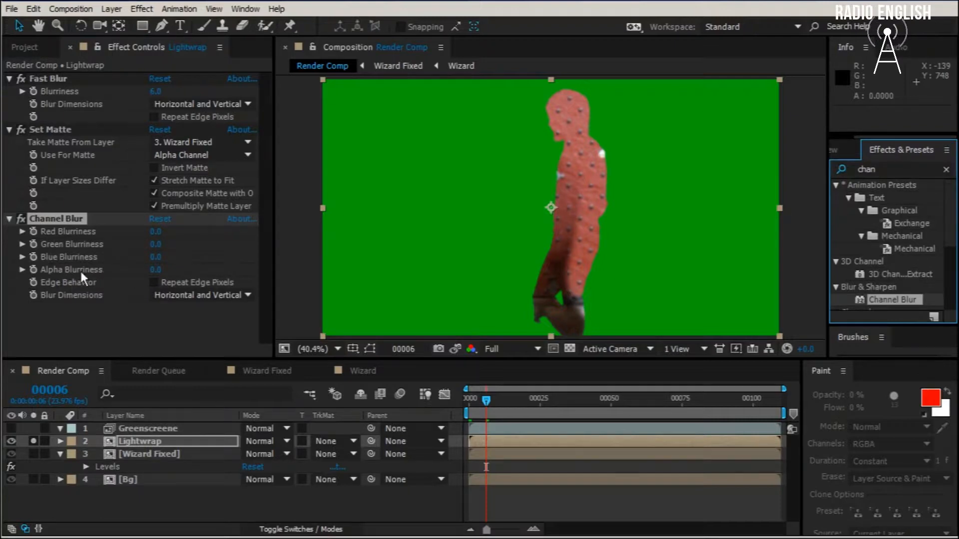
Set the Channel Blur's alpha blurriness to 16 on the Lightwrap layer.
left_click(155, 269)
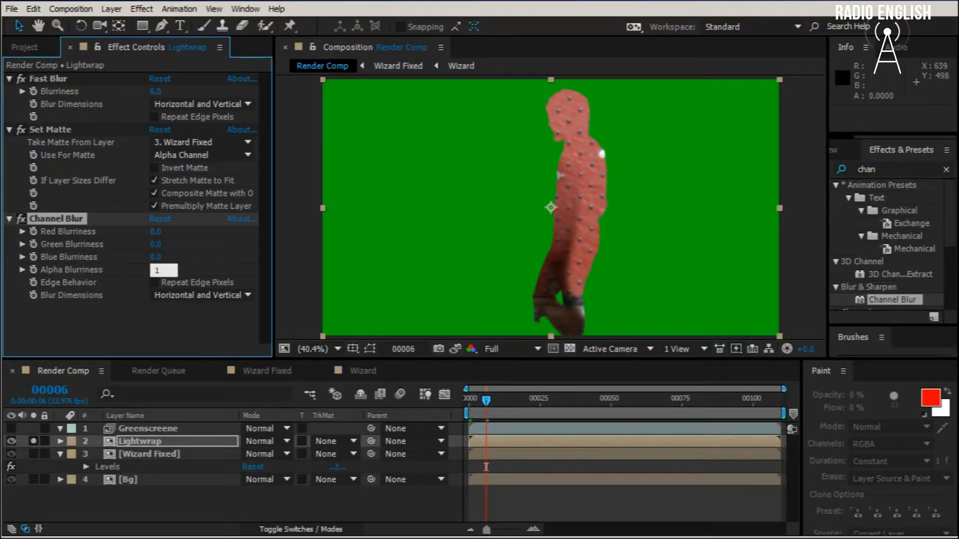
key("Return")
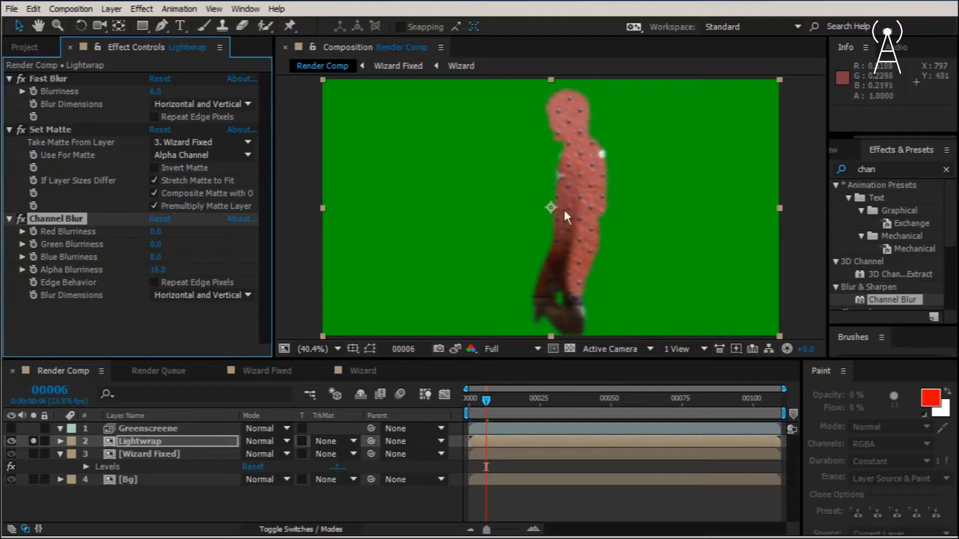
left_click_drag(571, 122, 584, 142)
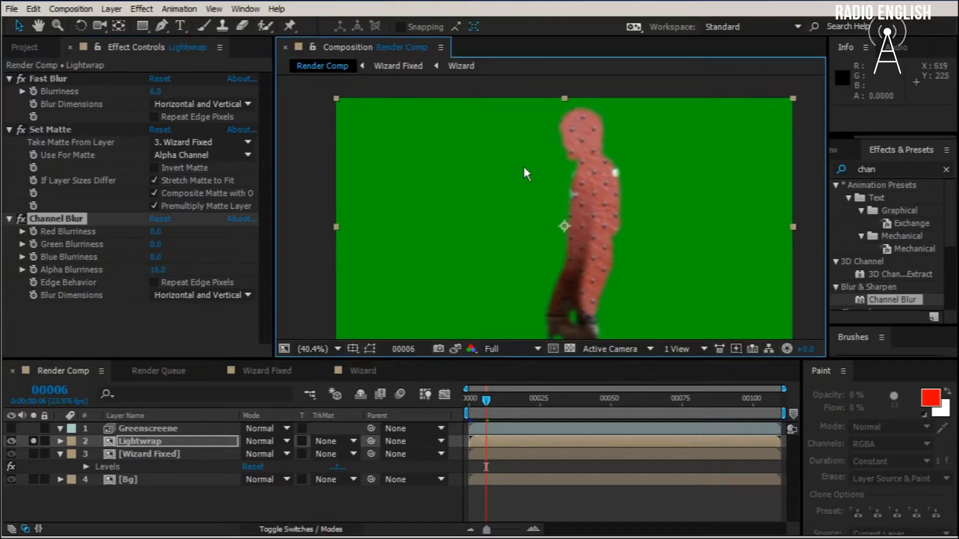
left_click_drag(514, 182, 483, 165)
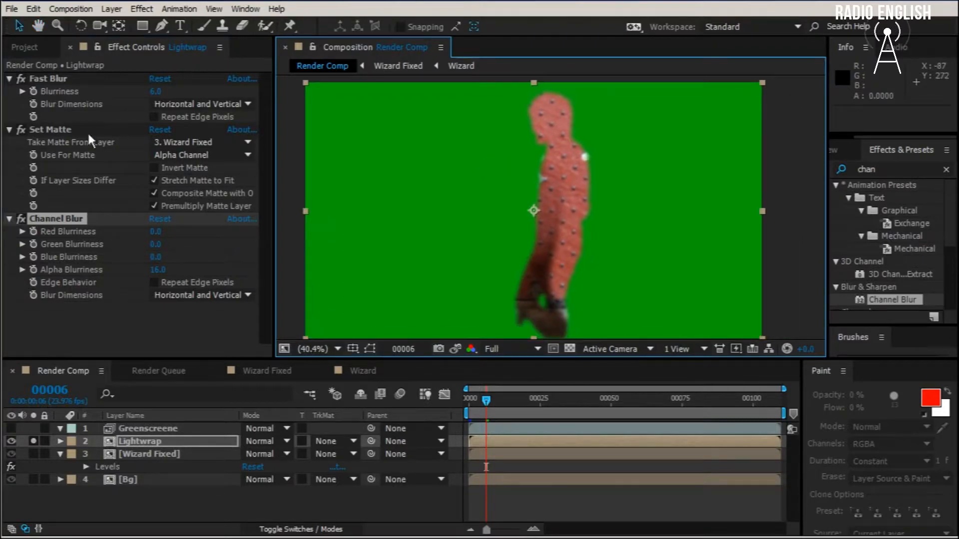
Duplicate the Set Matte effect and reorder the effects so Channel Blur sits between the two Set Mattes.
left_click(58, 129)
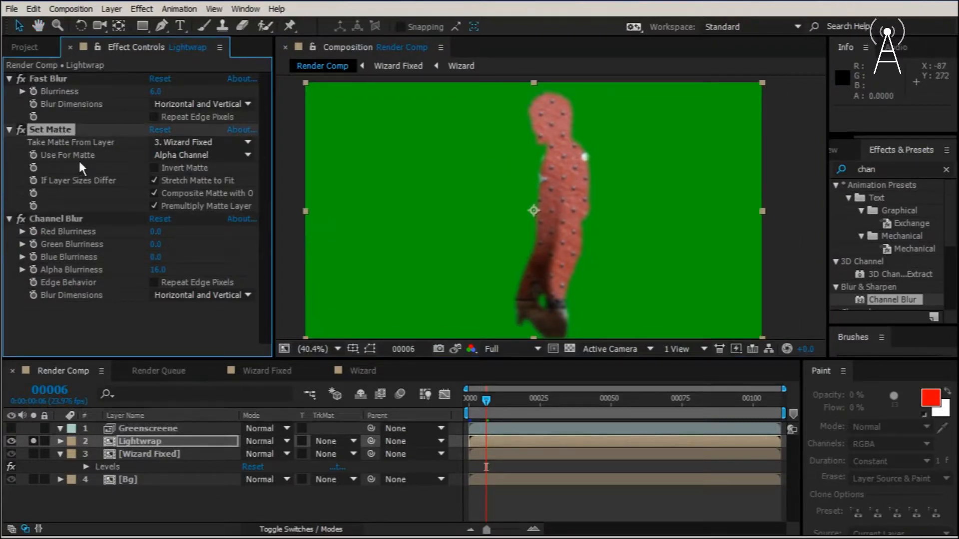
key("ctrl+d")
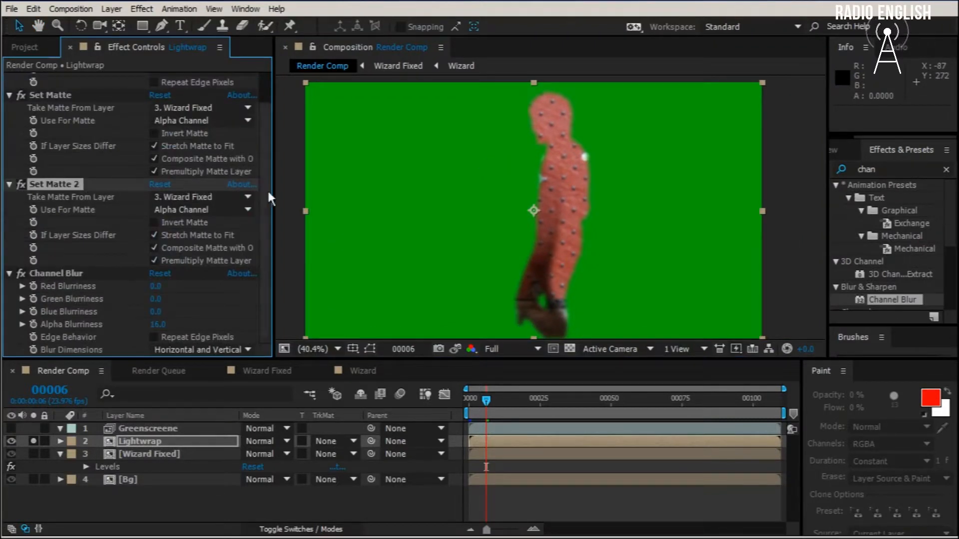
left_click_drag(58, 275, 65, 172)
Invert the matte in the first Set Matte effect and unsolo the Lightwrap layer.
left_click(52, 95)
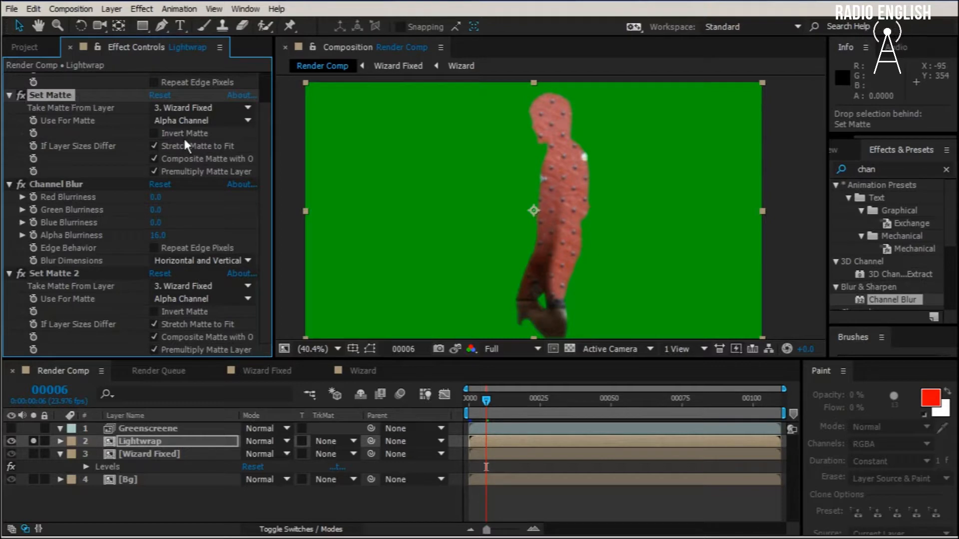
left_click(153, 132)
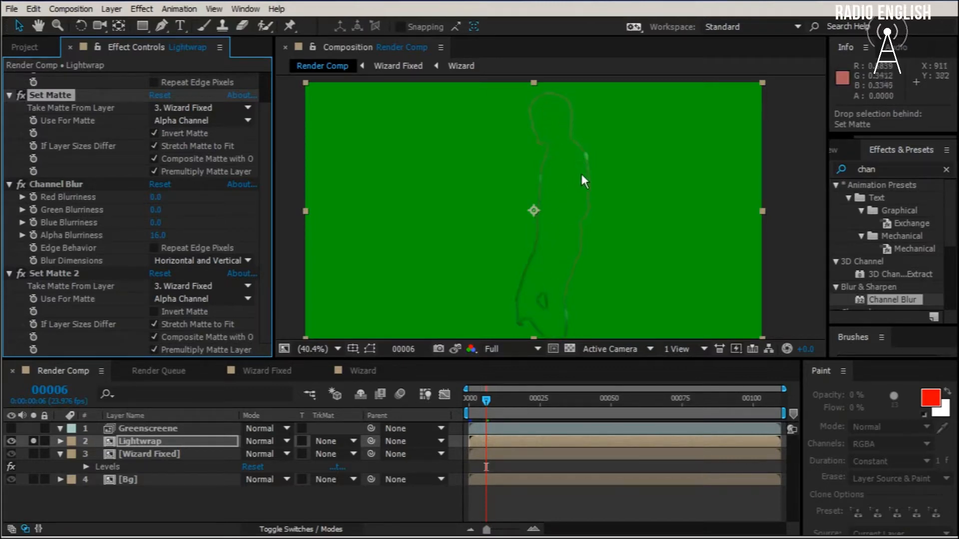
left_click(32, 439)
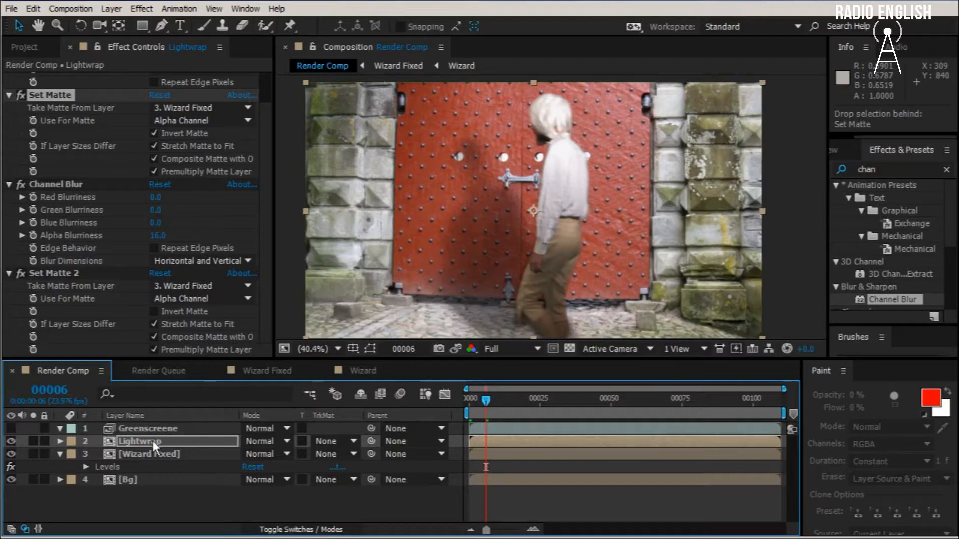
Set the Lightwrap layer's blending mode to Lighten.
left_click(183, 441)
left_click(269, 442)
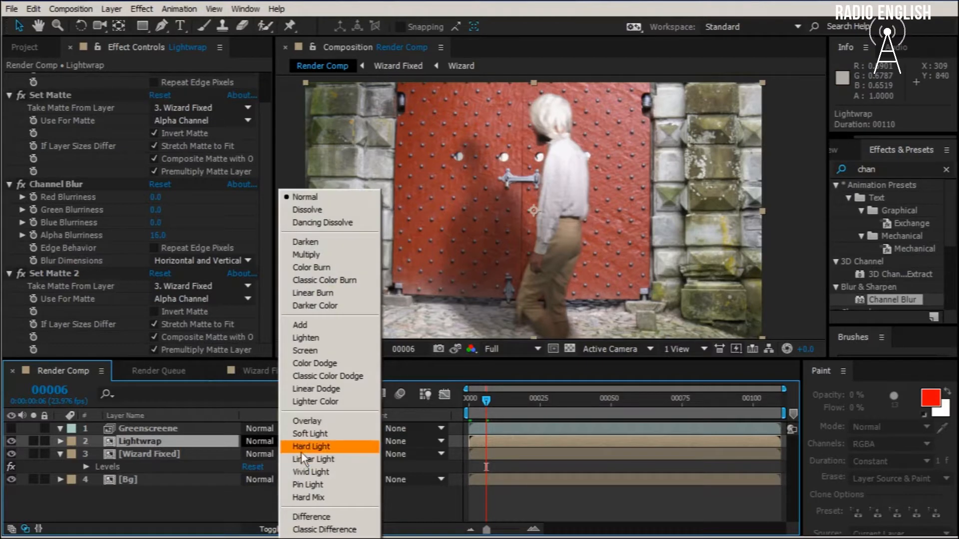
left_click(334, 337)
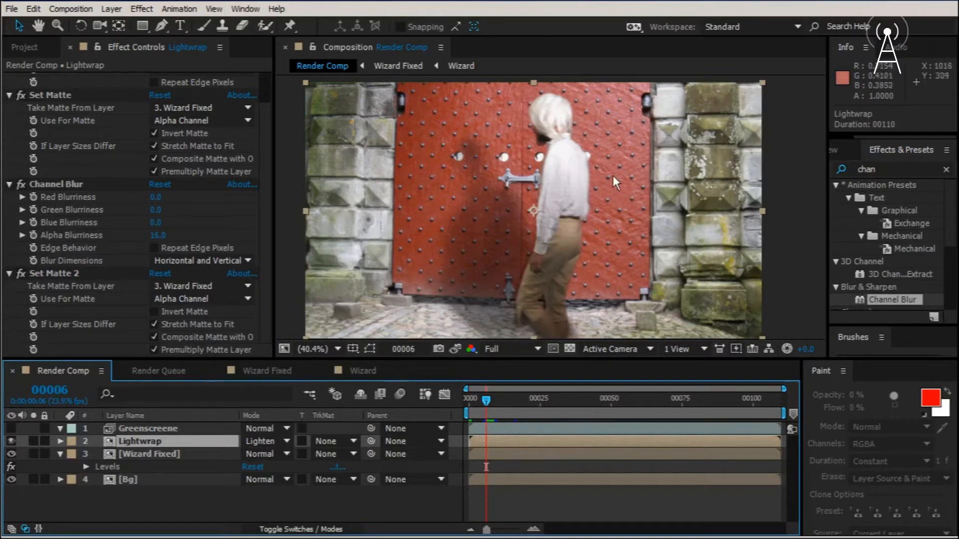
Compare the edges of the wizard's head and shoulders with the Lightwrap layer hidden and shown.
scroll(603, 167, "up", 3)
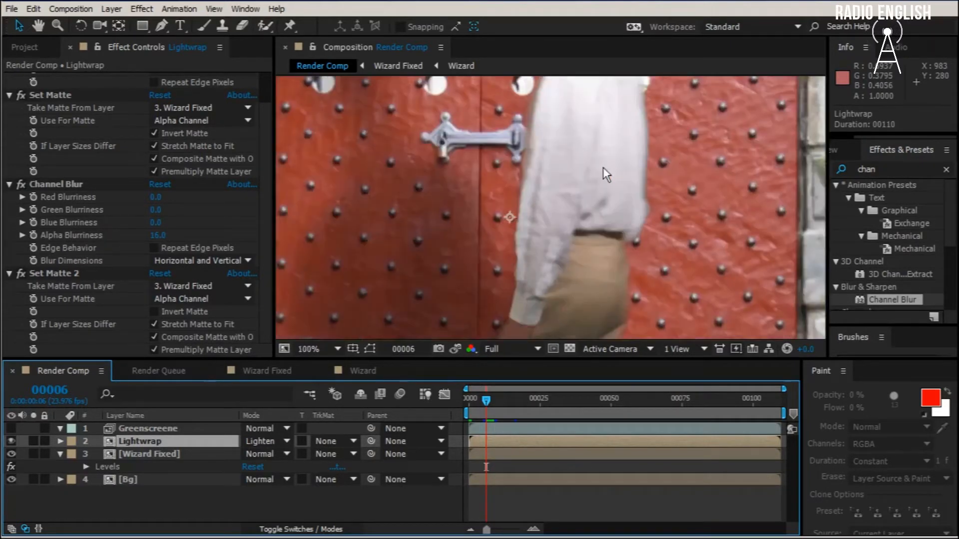
left_click_drag(636, 152, 591, 332)
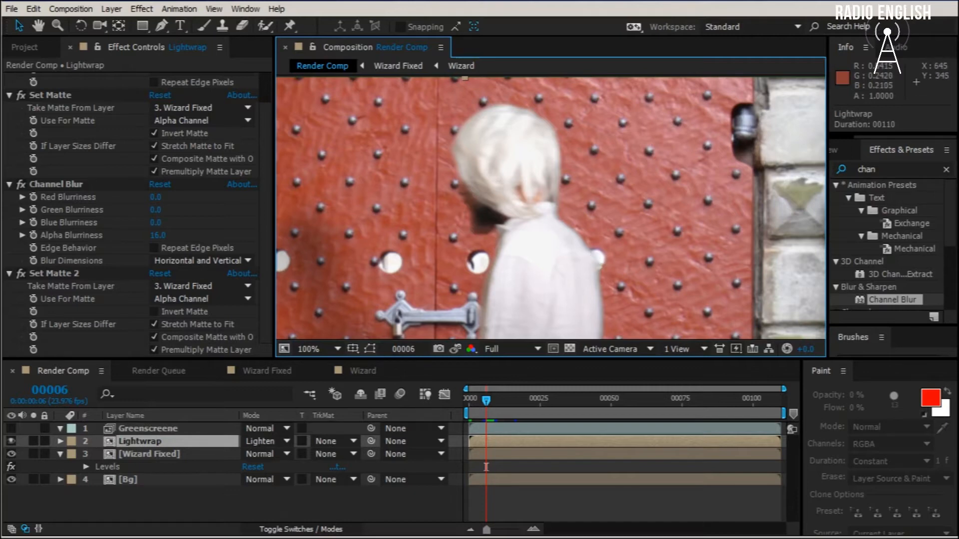
left_click(9, 437)
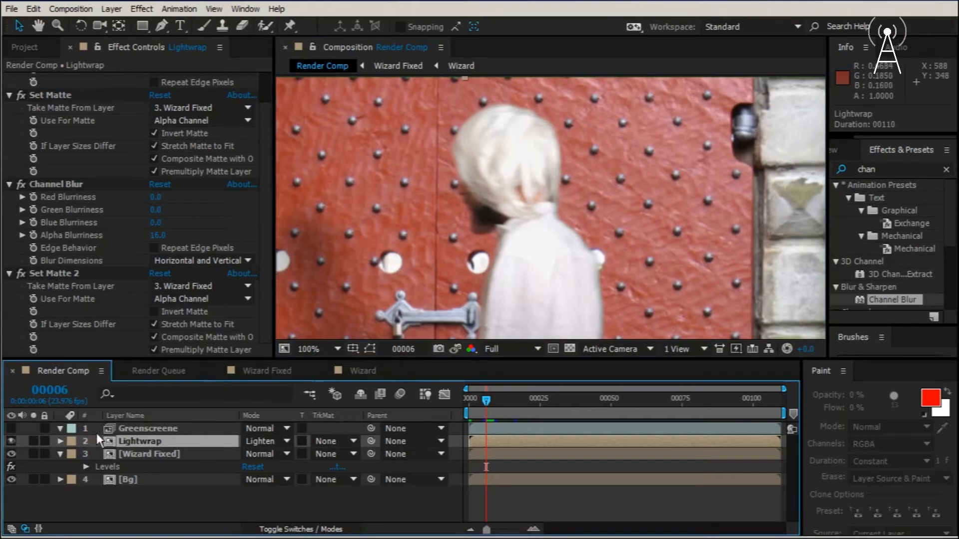
left_click(10, 441)
left_click(10, 441)
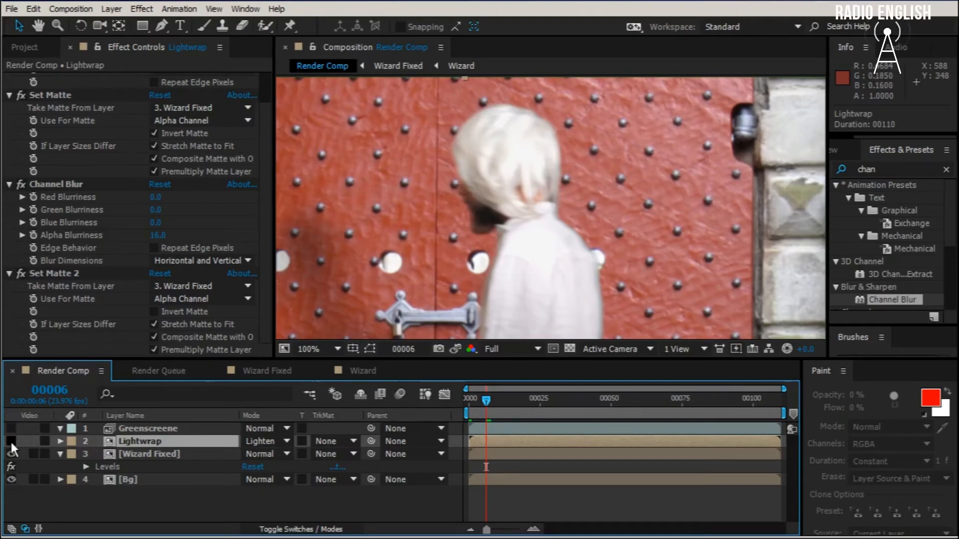
left_click(10, 441)
left_click(10, 441)
Check the light wrap along the wizard's legs with the Lightwrap layer toggled, and review the whole composite.
key("h")
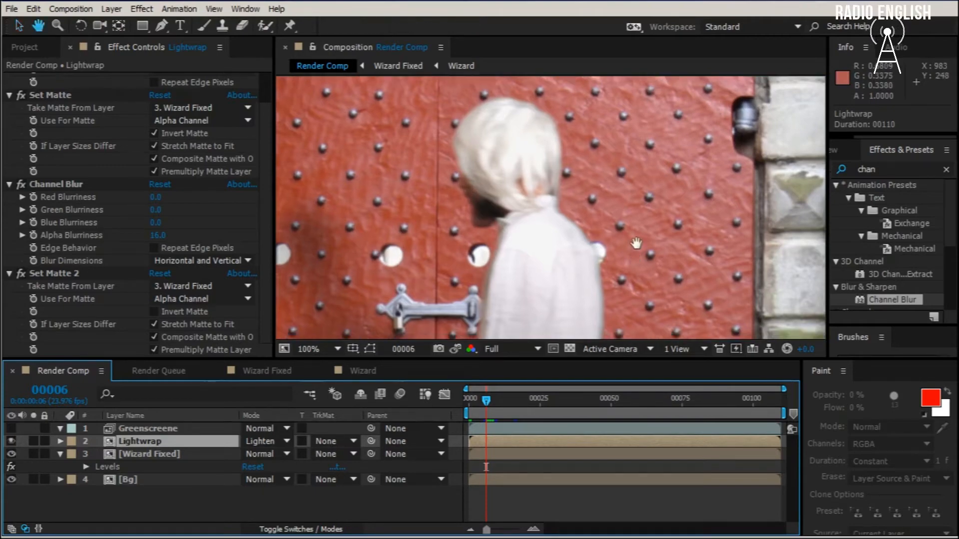
left_click_drag(636, 264, 630, 110)
left_click_drag(647, 237, 588, 175)
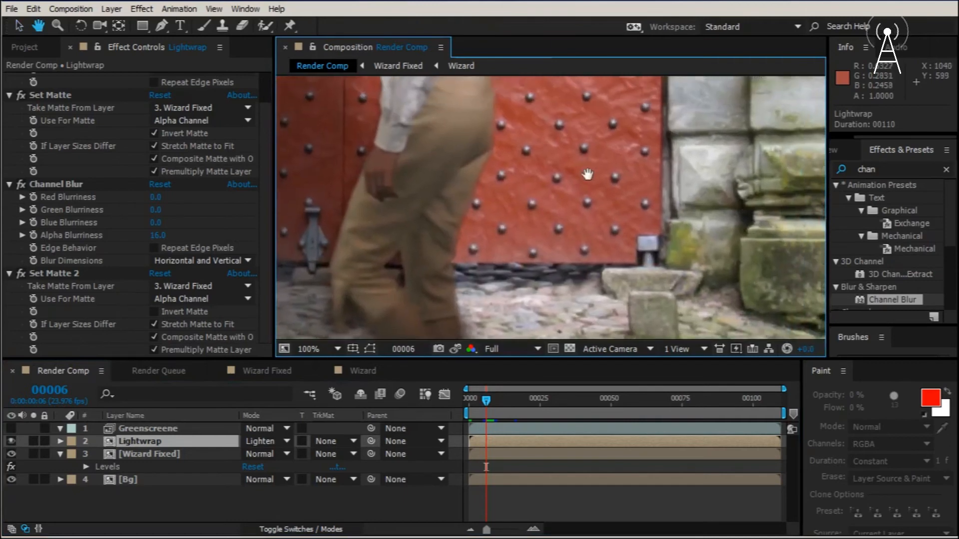
key("v")
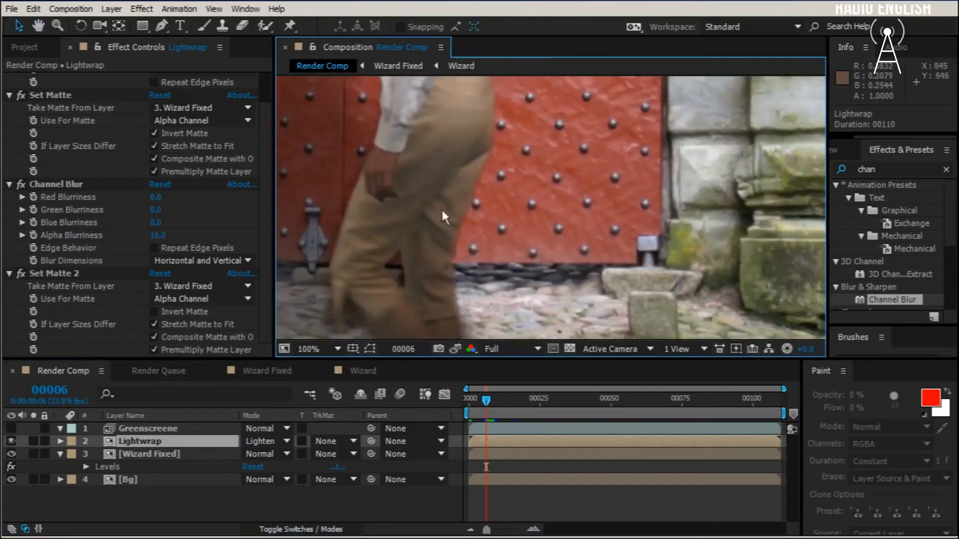
left_click(11, 440)
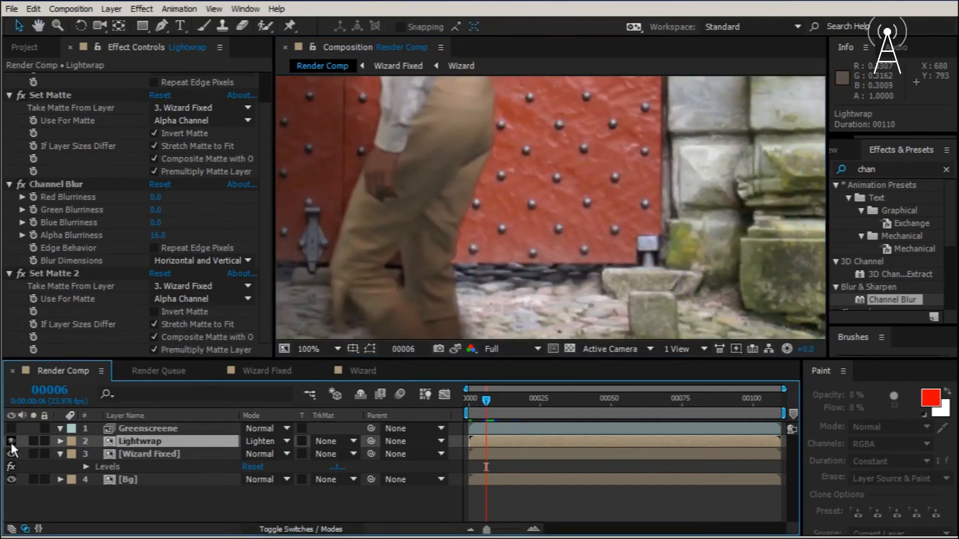
scroll(587, 182, "down", 1)
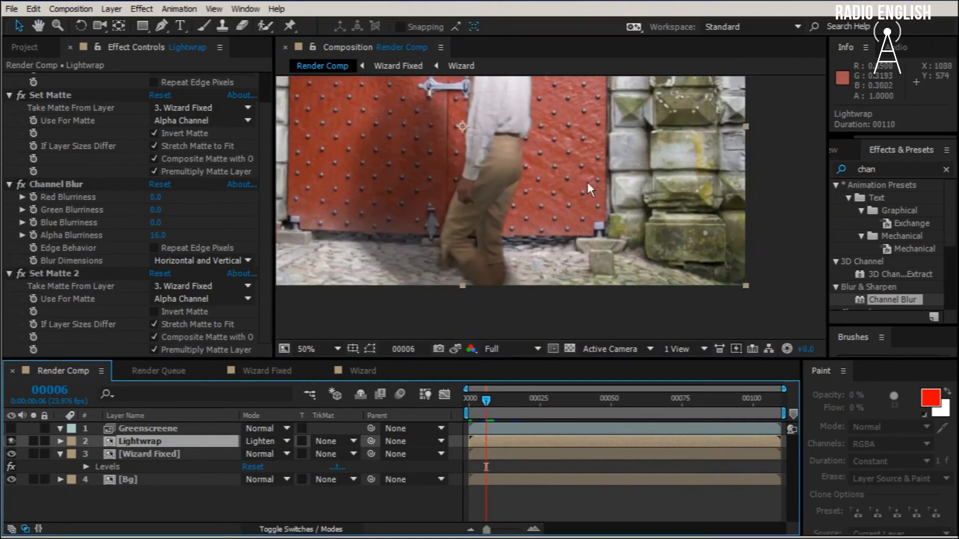
scroll(587, 182, "up", 3)
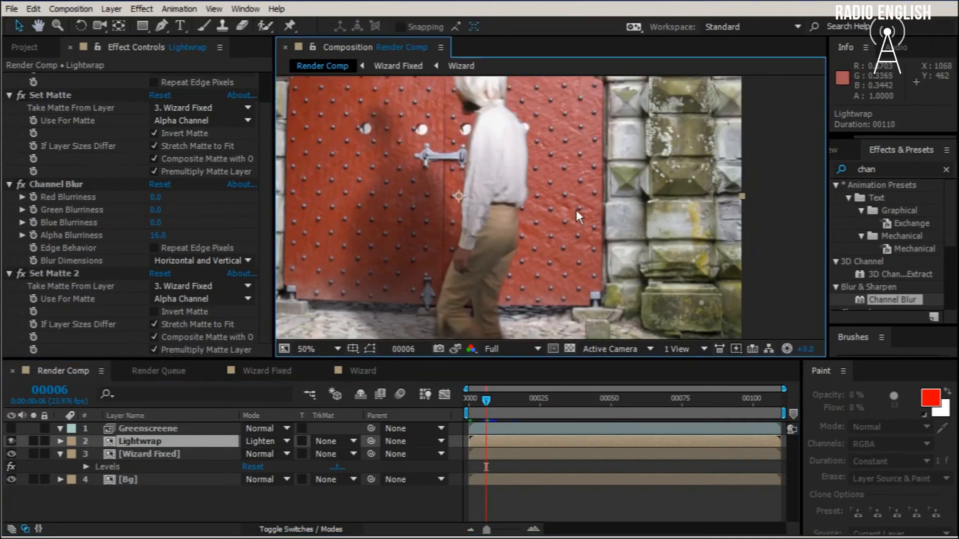
scroll(576, 211, "down", 1)
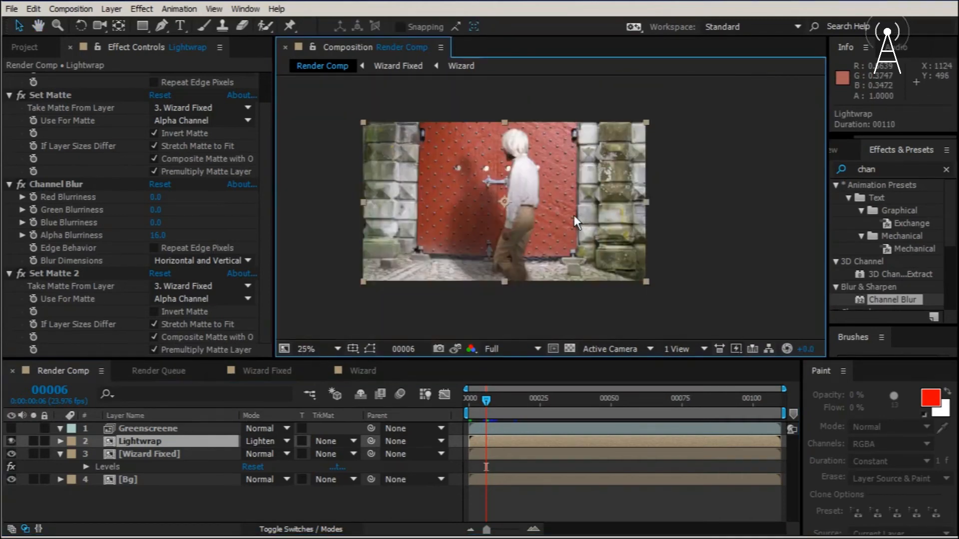